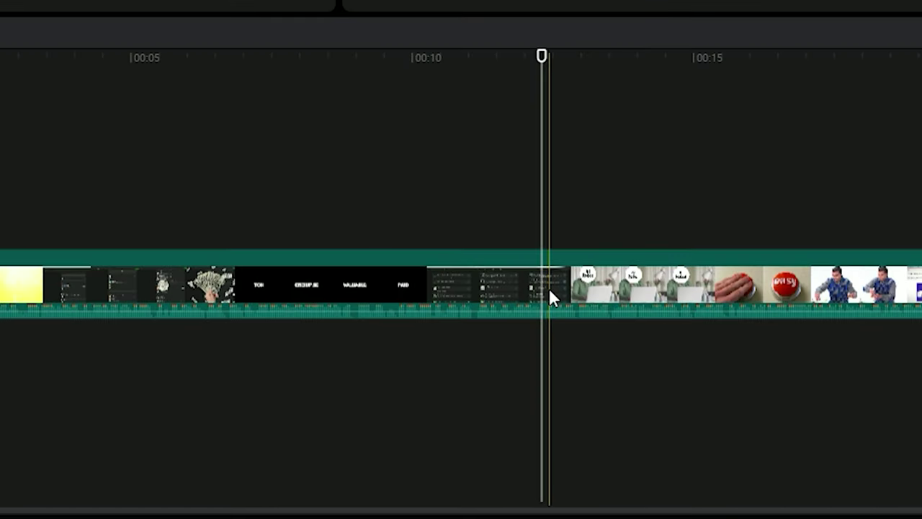
- Select the clip under the playhead, scale it to 120% and set its X position to 250
left_click(545, 287)
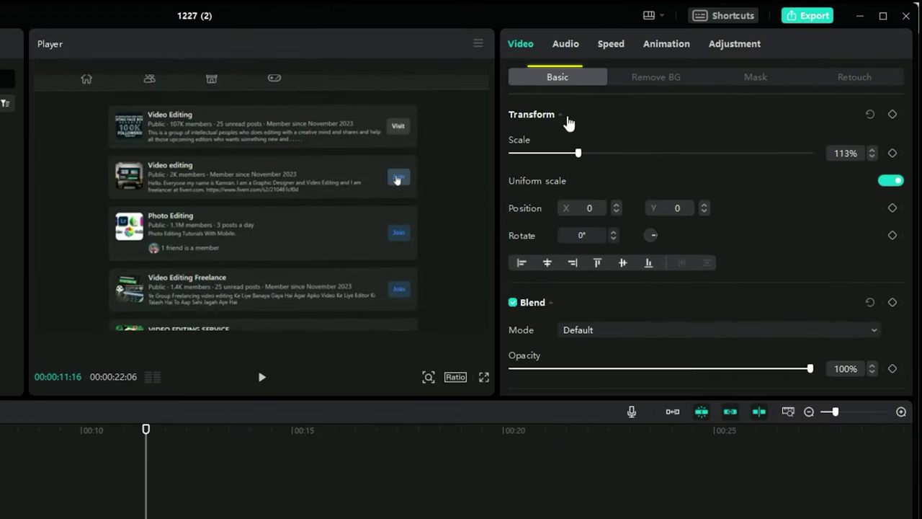
left_click_drag(578, 156, 583, 180)
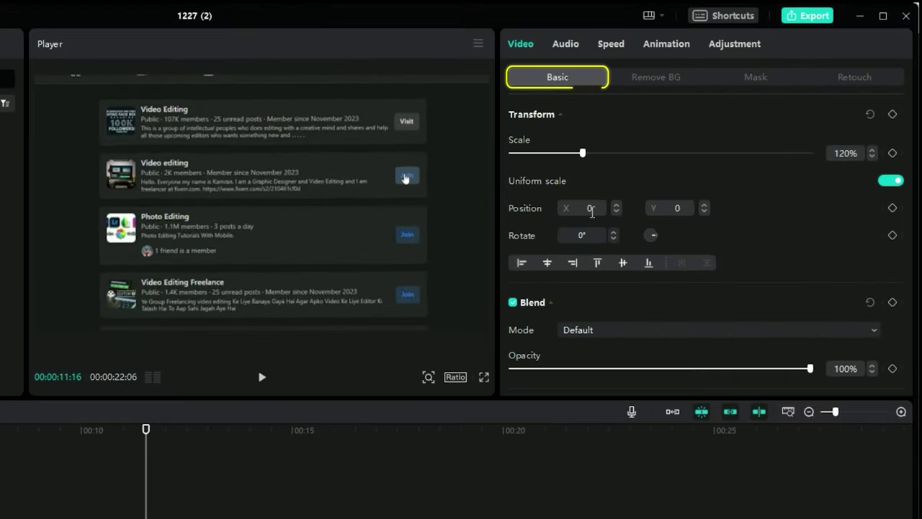
type("250")
key("Return")
- Try rotating the clip, undo the rotation, and lower the clip's opacity to about half
left_click_drag(652, 235, 657, 242)
key("ctrl+z")
left_click_drag(810, 369, 656, 369)
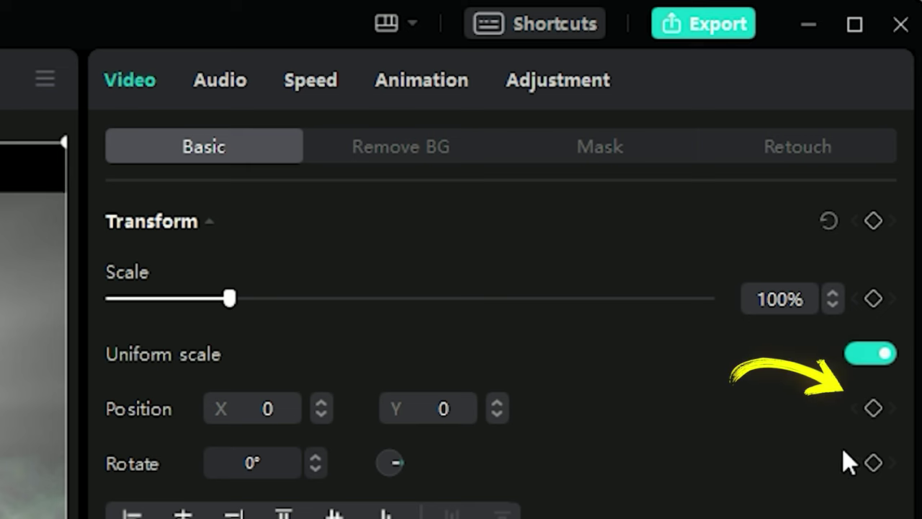
- Add a position keyframe to the silhouette clip and shift the image toward the left of the frame
left_click(878, 406)
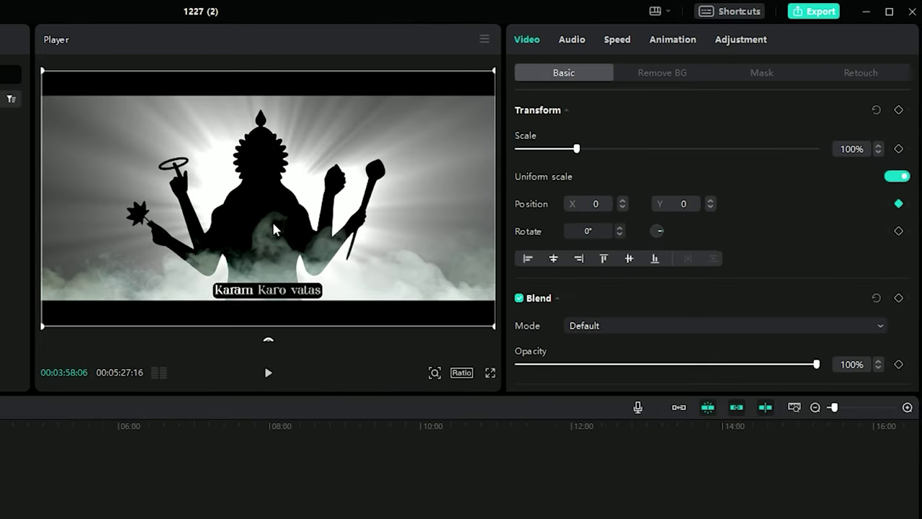
left_click_drag(252, 226, 195, 228)
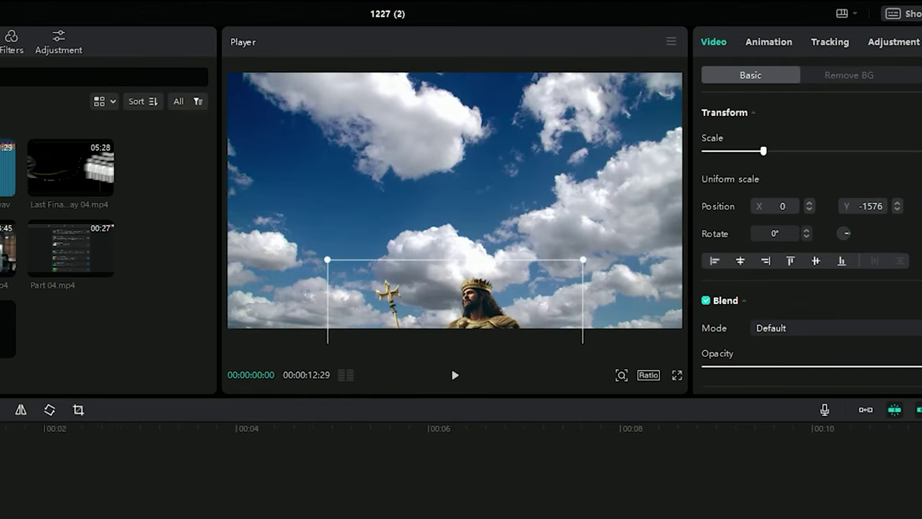
- Place the ww.png statue at about X -180, Y -1740, mostly below the frame, and add a position keyframe at 00:00:00:00
left_click_drag(493, 317, 498, 130)
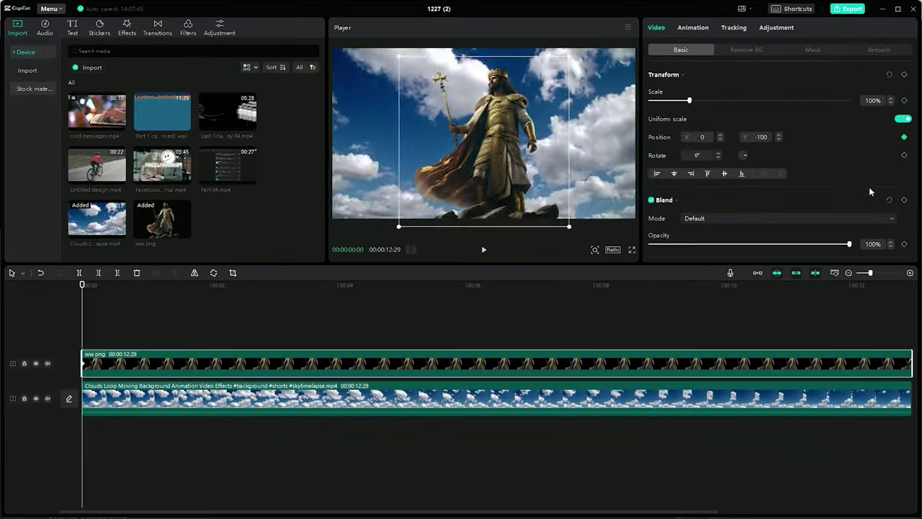
left_click_drag(455, 216, 433, 389)
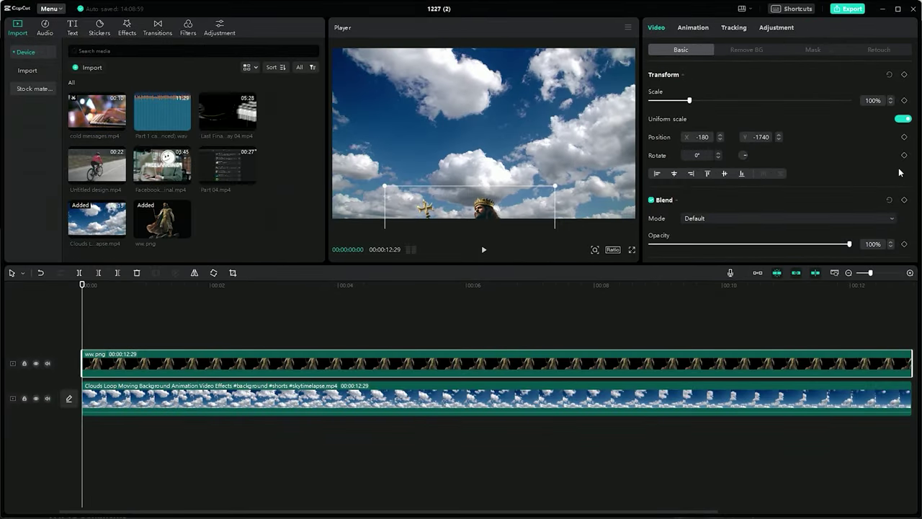
left_click(904, 137)
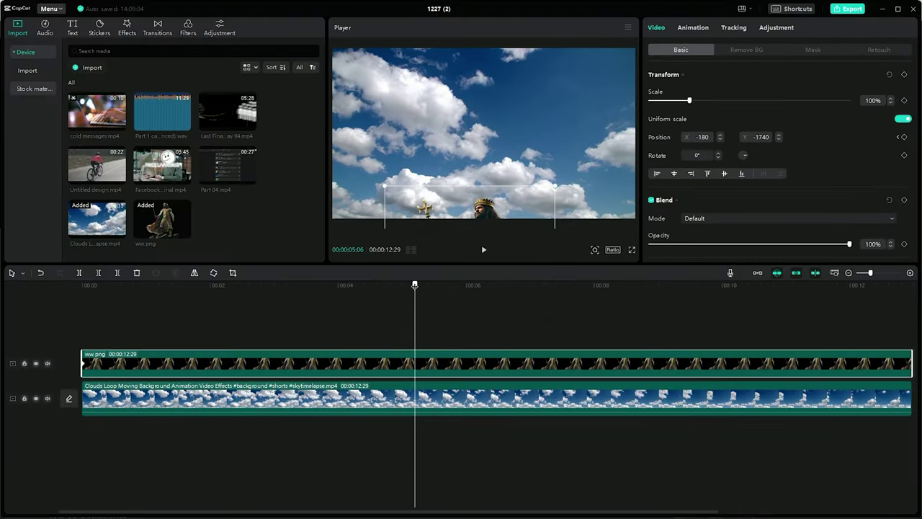
- At 00:00:05:05, raise the statue to about X -183, Y -58 as a second position keyframe, and play the animation from the start
key("Left")
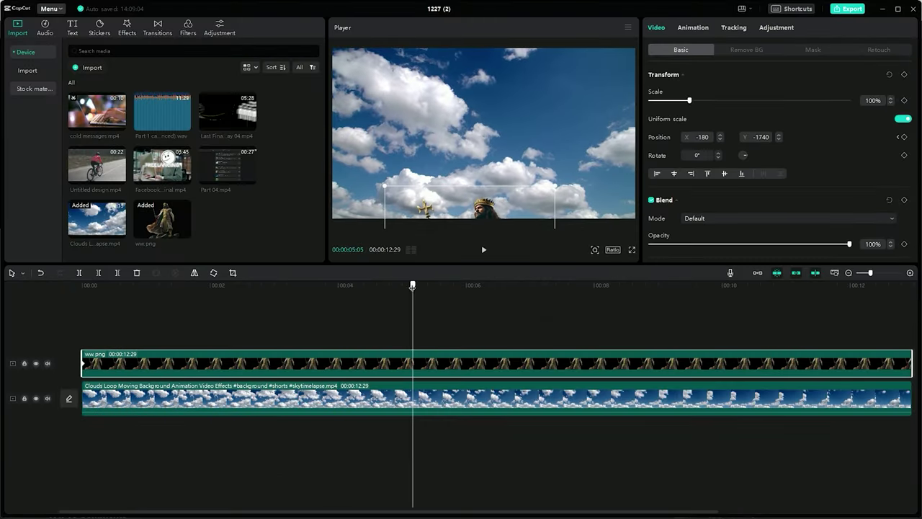
left_click_drag(497, 215, 497, 82)
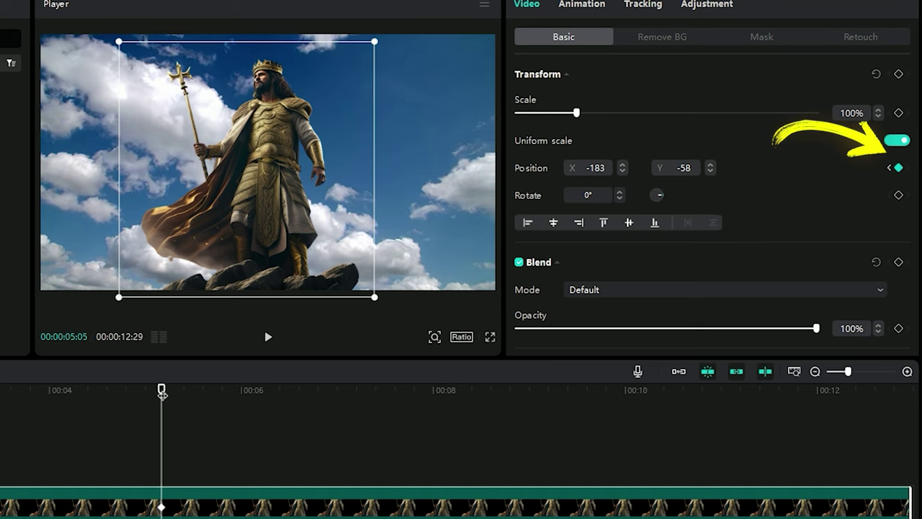
left_click_drag(160, 390, 0, 390)
key("space")
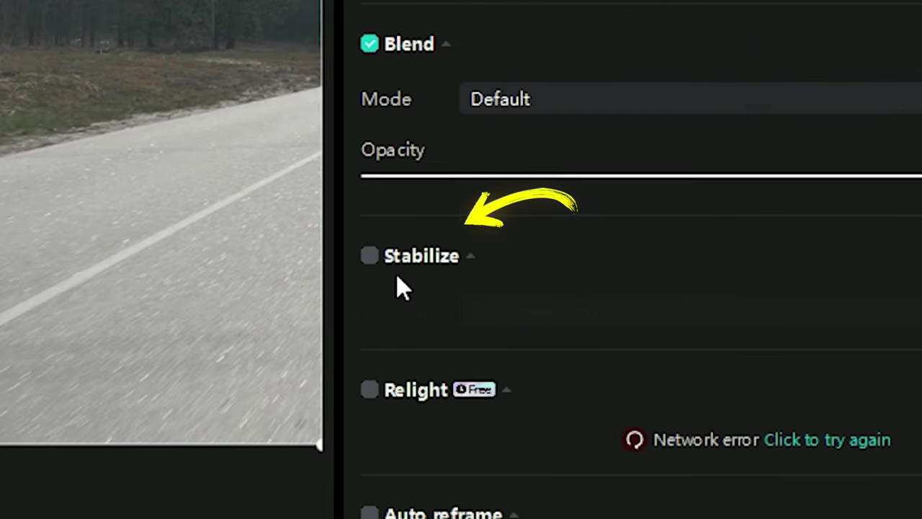
- Enable Stabilize on the cycling clip and on the landscape clip, and review the remaining basic settings through Motion blur
left_click(370, 257)
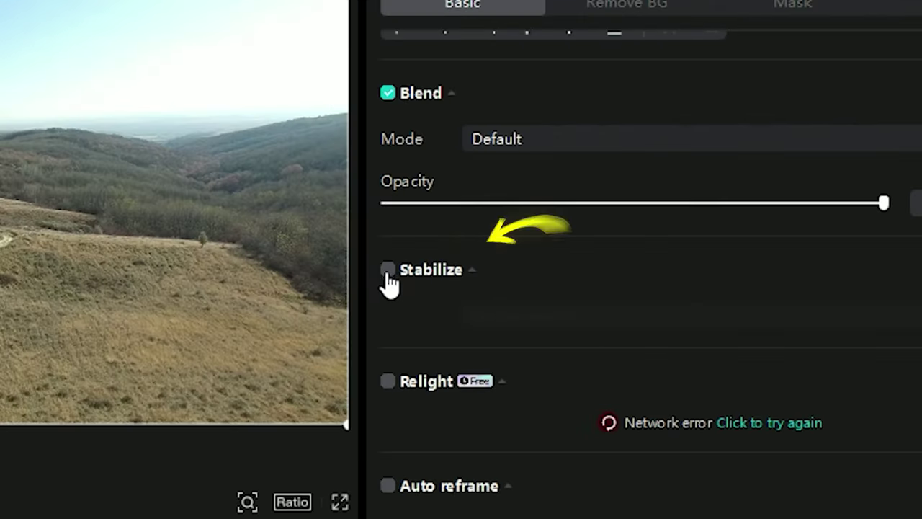
left_click(387, 273)
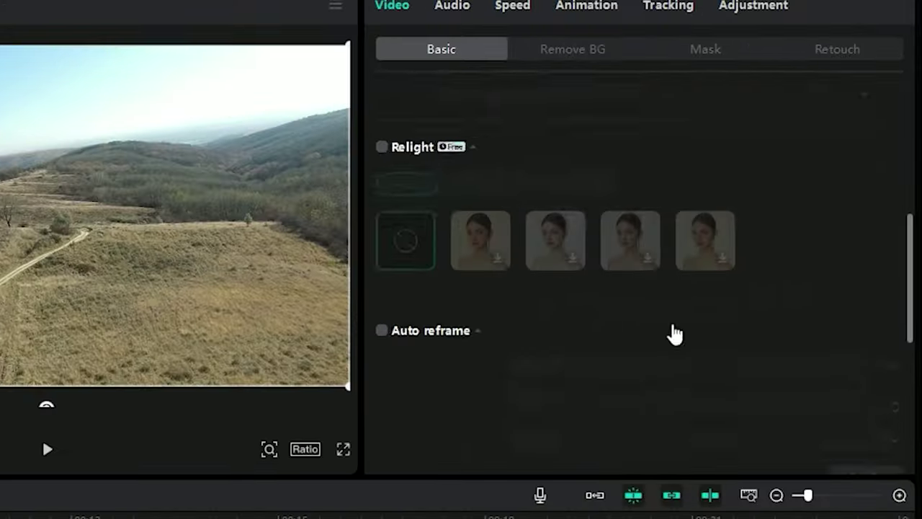
scroll(675, 334, "down", 5)
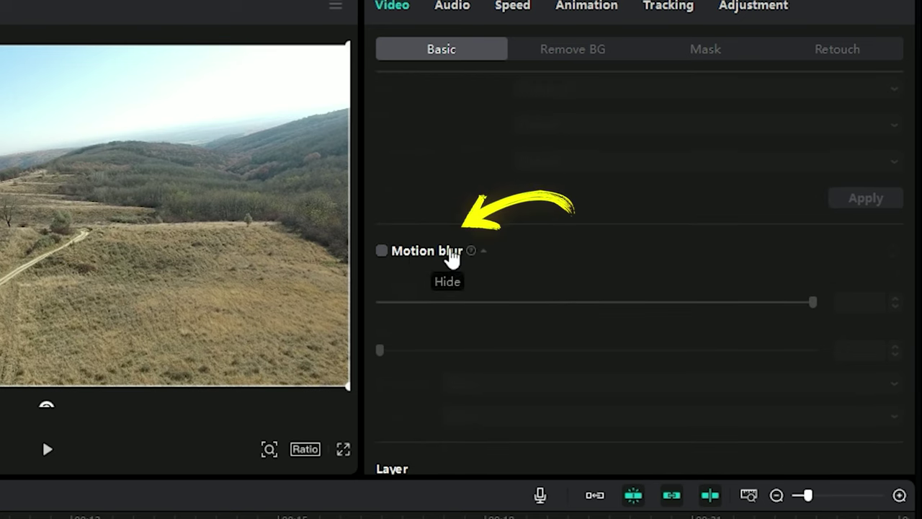
scroll(541, 315, "down", 3)
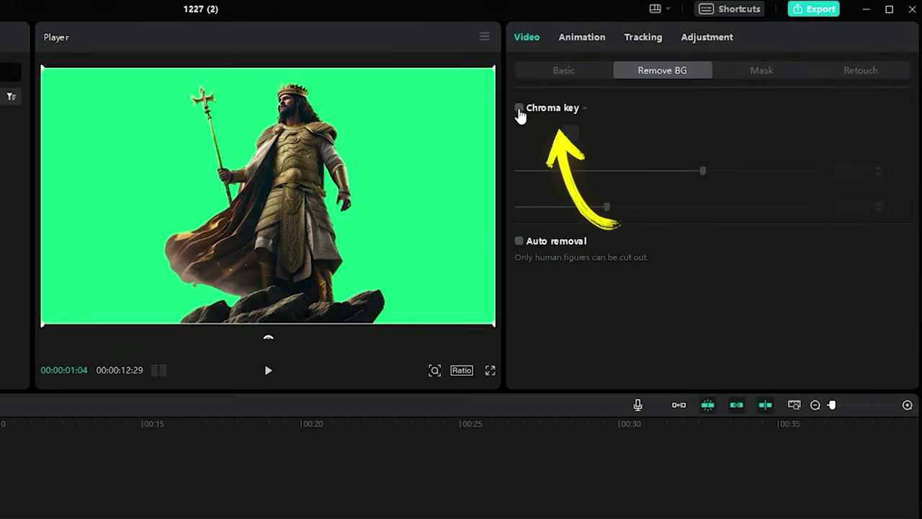
- Compare the green-screen statue image with Chroma key switched on and off
left_click(518, 110)
left_click(518, 109)
left_click(518, 110)
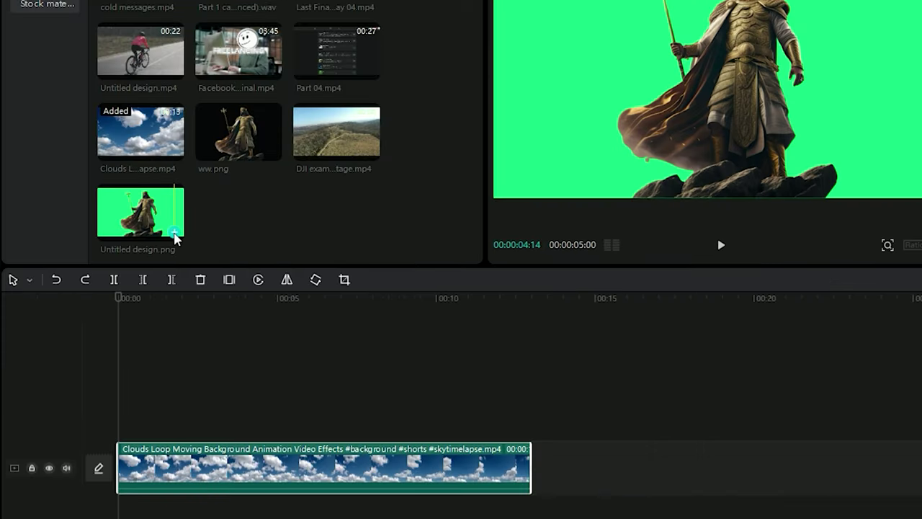
- Add Untitled design.png above the clouds clip and key out its green background using Chroma key with increased Intensity
left_click(175, 234)
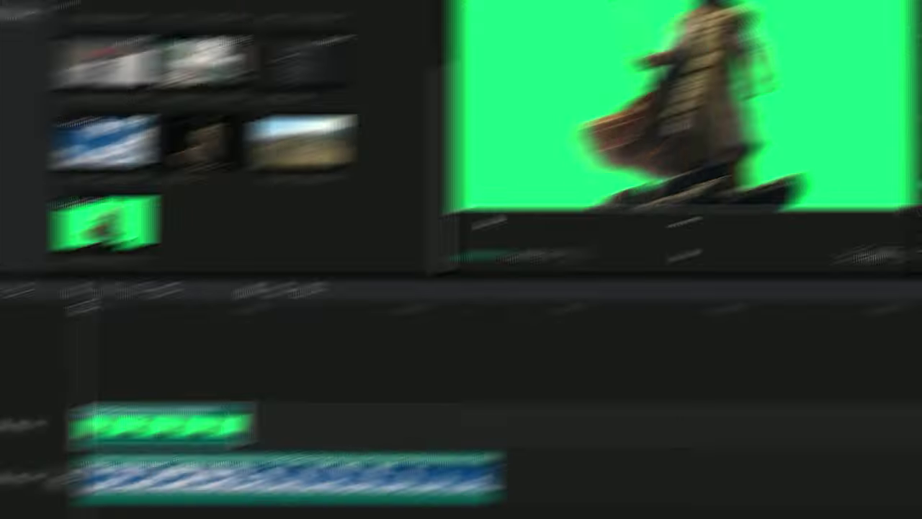
left_click(657, 77)
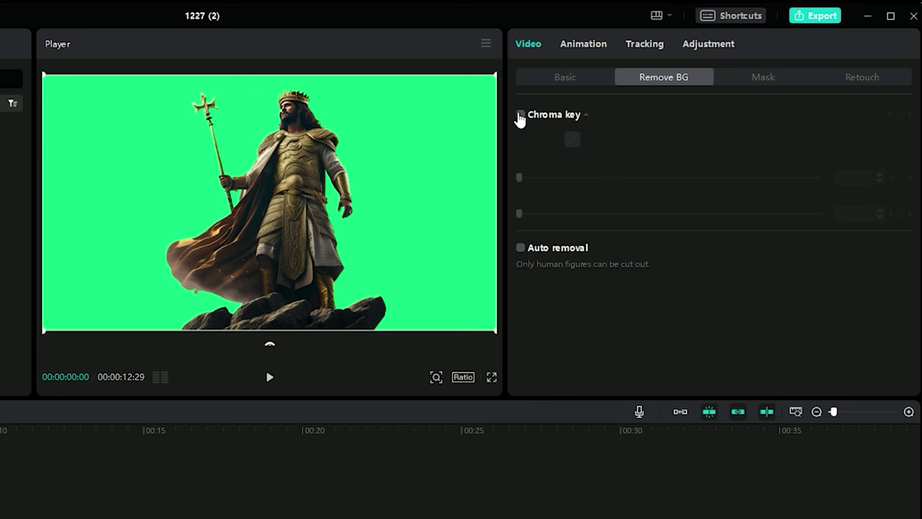
left_click(573, 139)
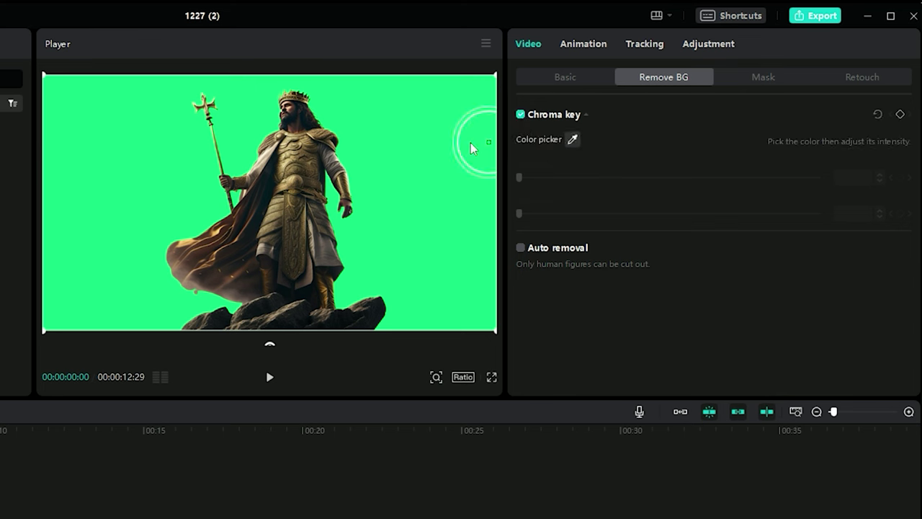
left_click(392, 123)
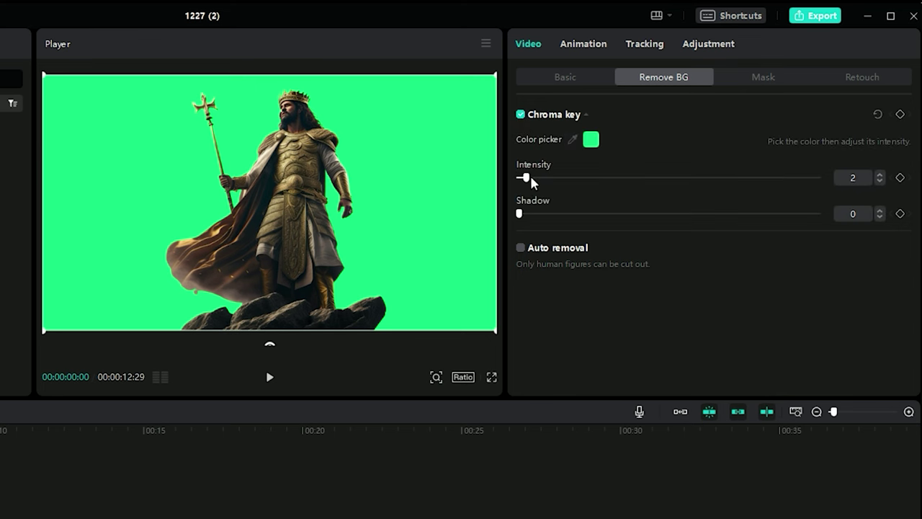
left_click_drag(531, 179, 602, 184)
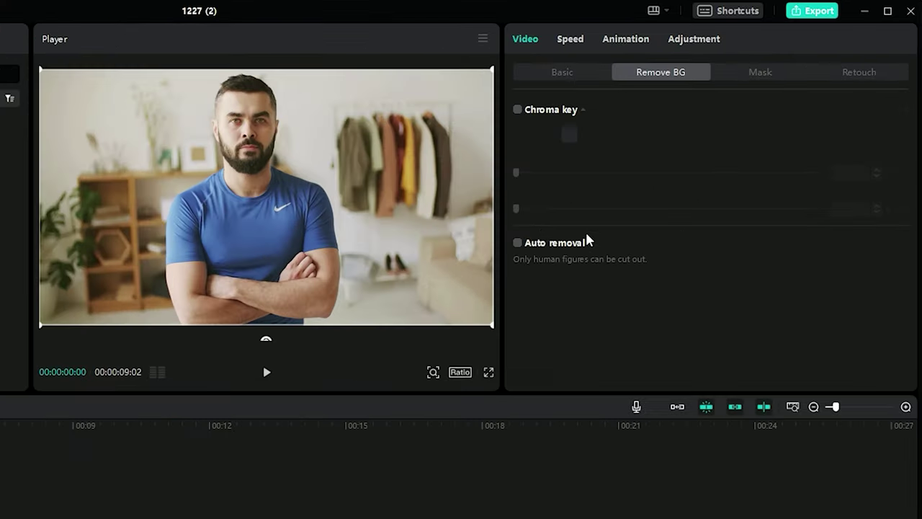
- Try Auto removal on the clip of the man in the blue shirt, and switch it off again
left_click(517, 244)
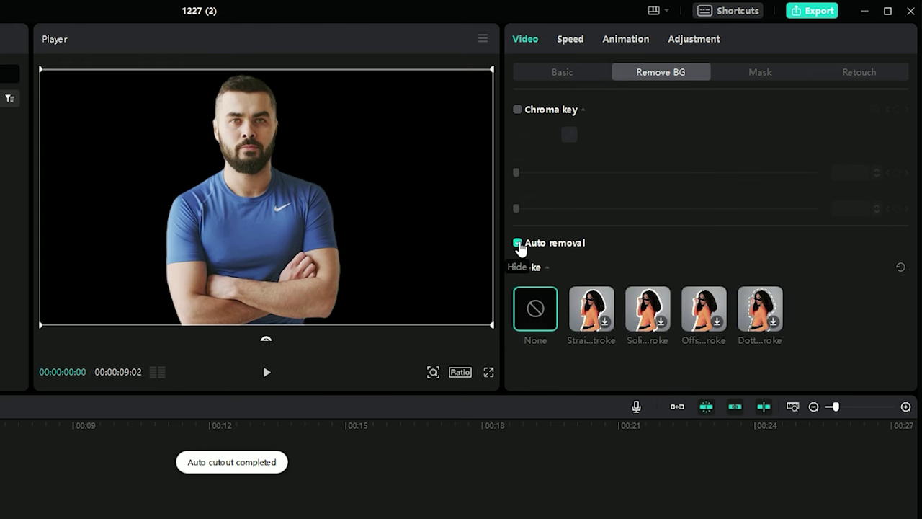
left_click(518, 244)
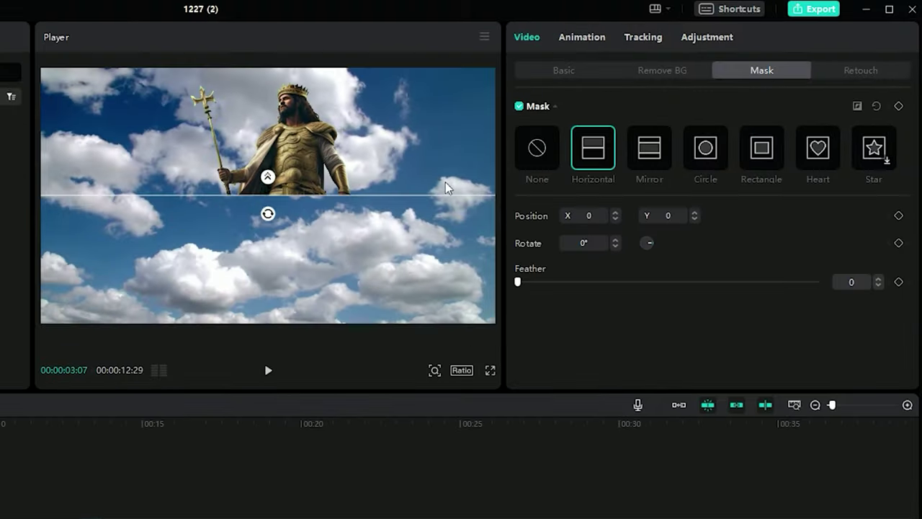
- Try a lowered Horizontal mask and a widened Mirror mask on the statue, and switch to the Circle mask
left_click_drag(262, 198, 256, 251)
left_click(636, 146)
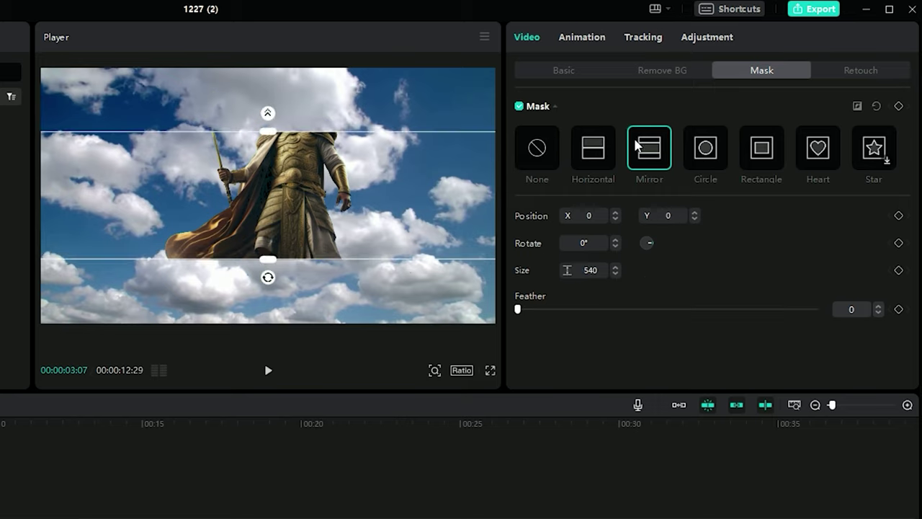
left_click_drag(272, 137, 268, 95)
left_click(706, 147)
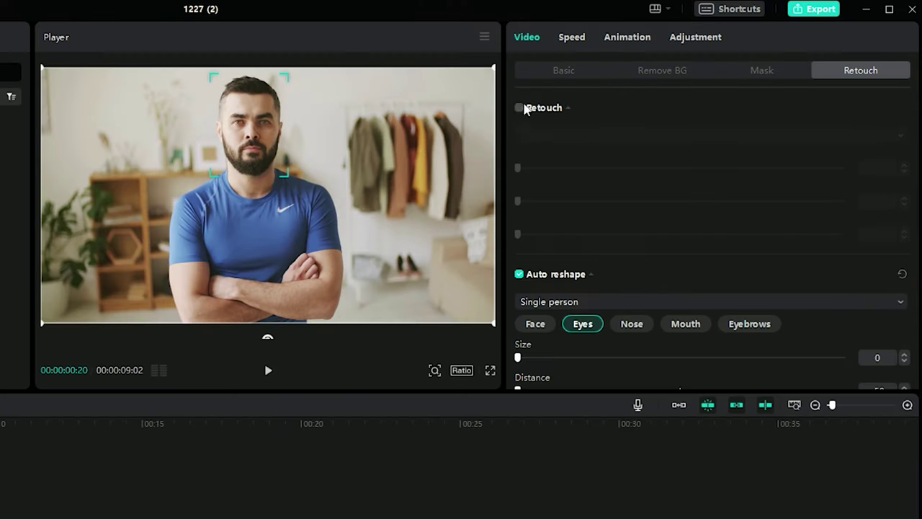
- Enable Retouch for the single person in the clip, set Smooth to 54, and raise Brighten and White teeth
left_click(519, 108)
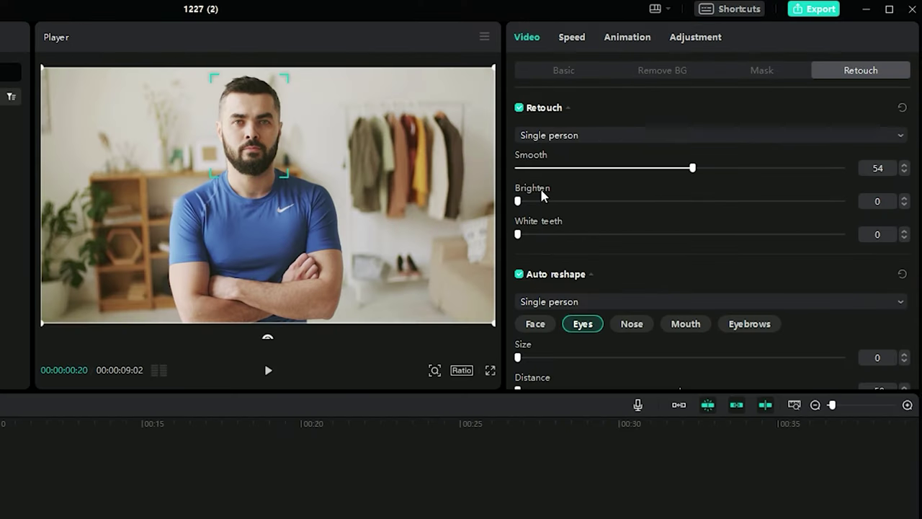
left_click_drag(518, 202, 683, 224)
left_click_drag(522, 239, 618, 242)
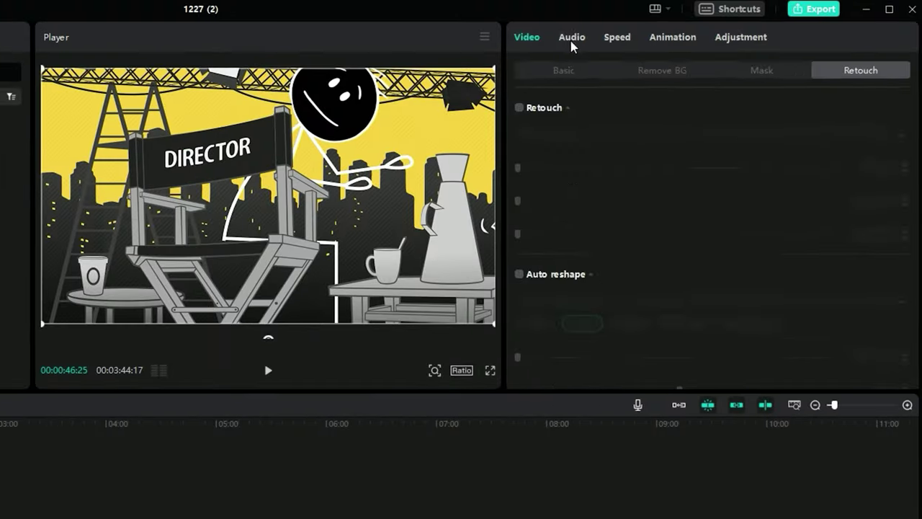
- Enable Reduce noise for the animated explainer clip's audio and play it back
left_click(572, 40)
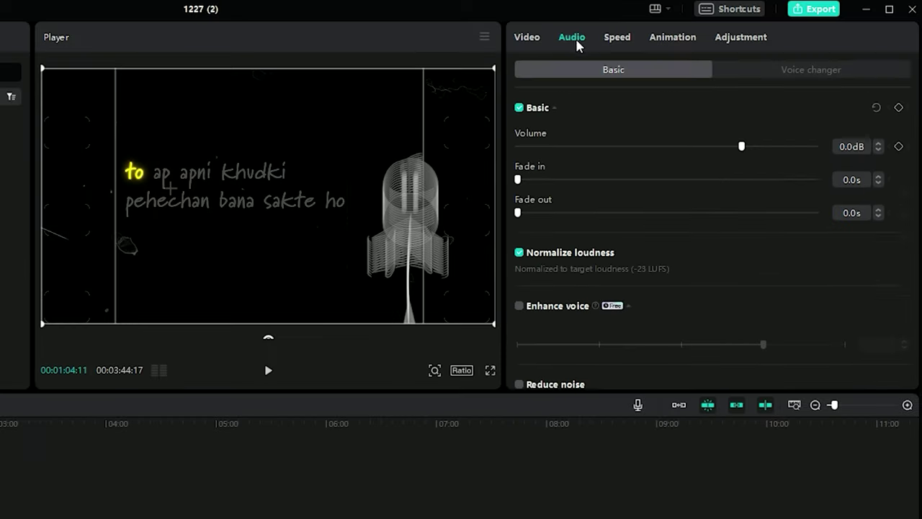
scroll(651, 257, "down", 2)
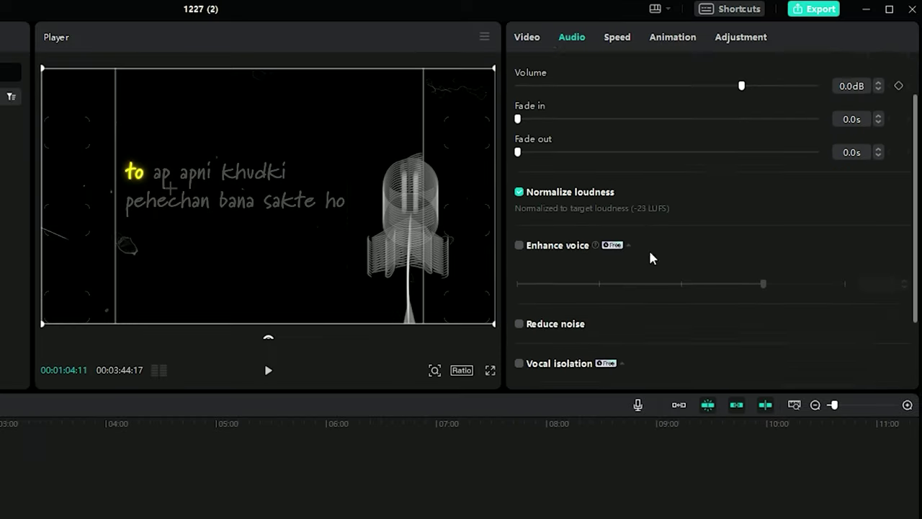
scroll(652, 263, "down", 2)
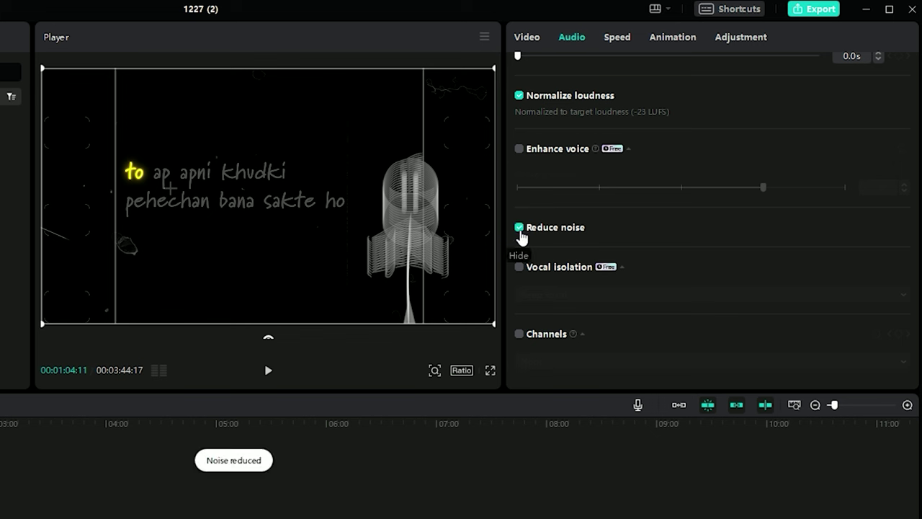
key("space")
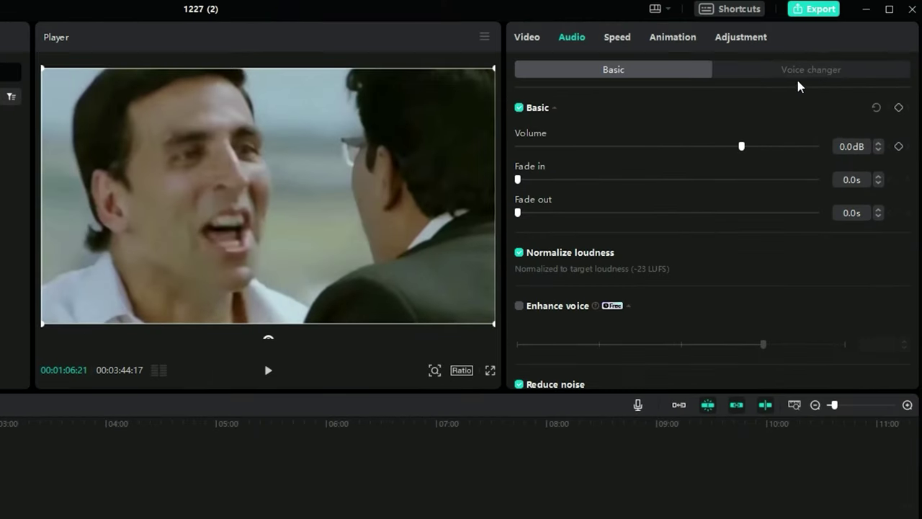
- Try the Trickster, Elf, Jessie and Robot voice characters on the clip's audio, and choose the Mic Hog voice filter
left_click(817, 72)
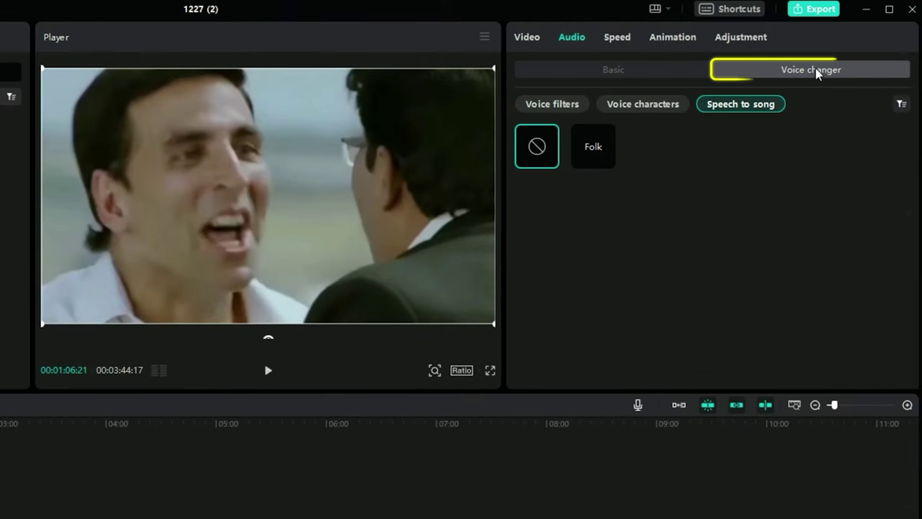
left_click(621, 105)
left_click(595, 148)
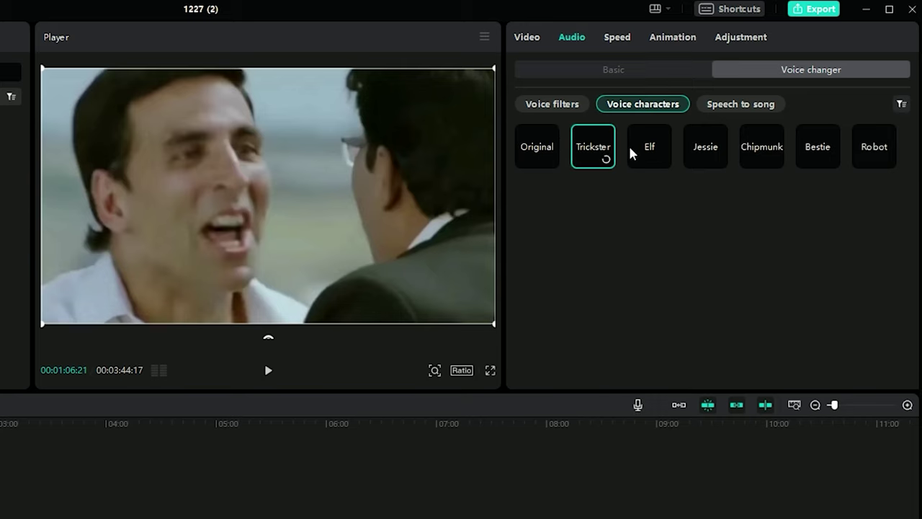
left_click(655, 147)
left_click(710, 149)
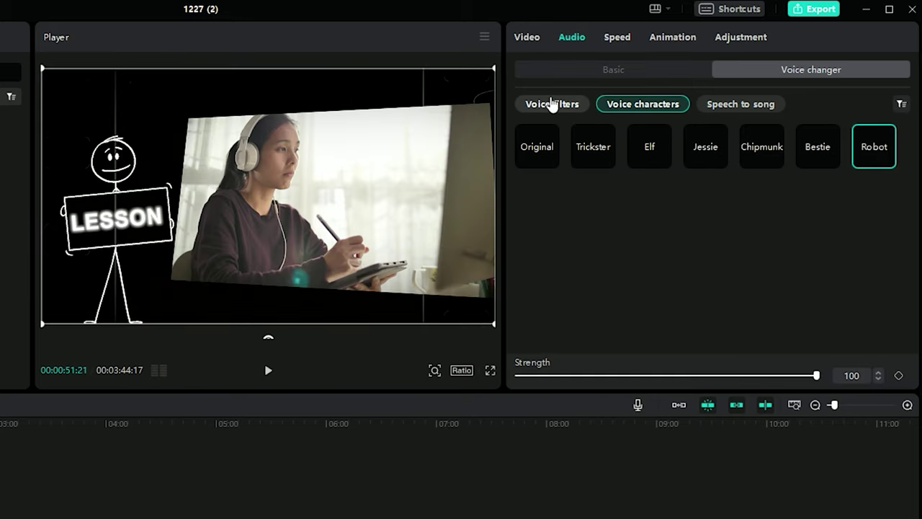
left_click(552, 104)
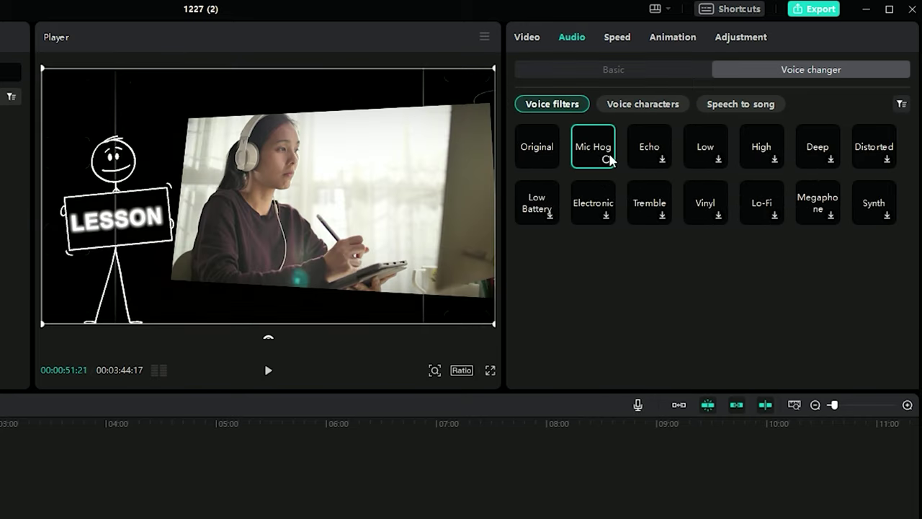
- Try the Echo voice filter on the clip's audio, restore Original, and open the Speech to song effects
left_click(663, 165)
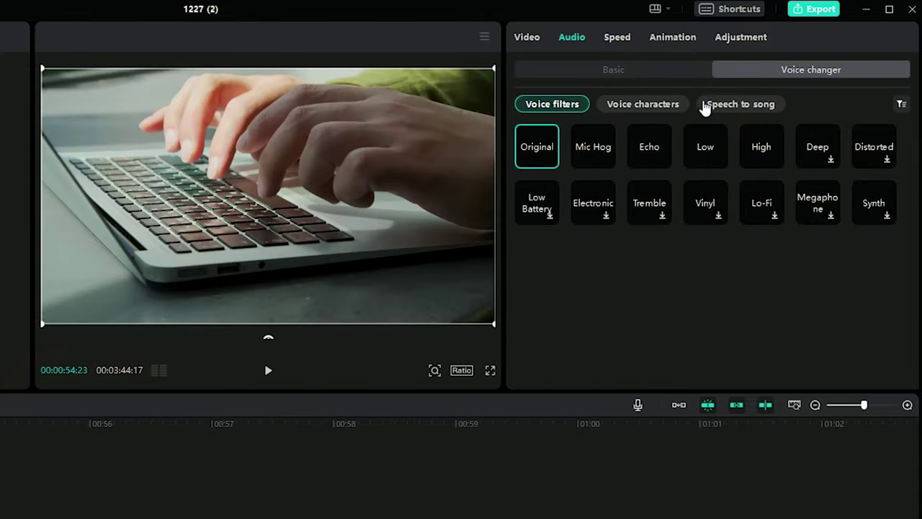
left_click(755, 105)
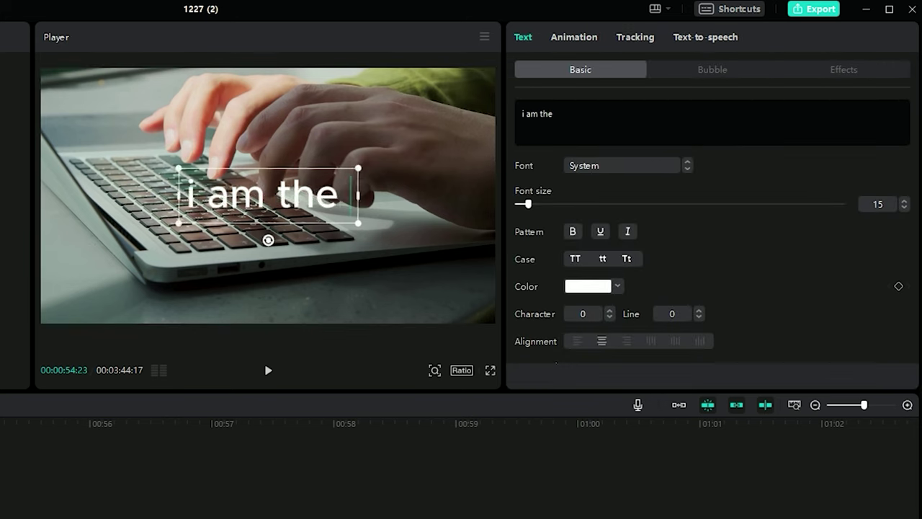
- Replace the default text over the laptop clip with "hello brother" and open its text-to-speech options
type("st")
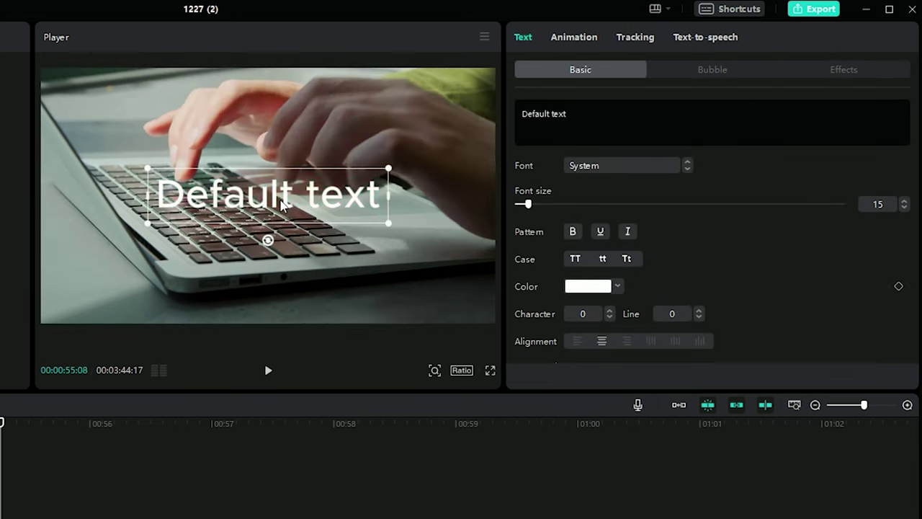
type("h")
type("ello brother")
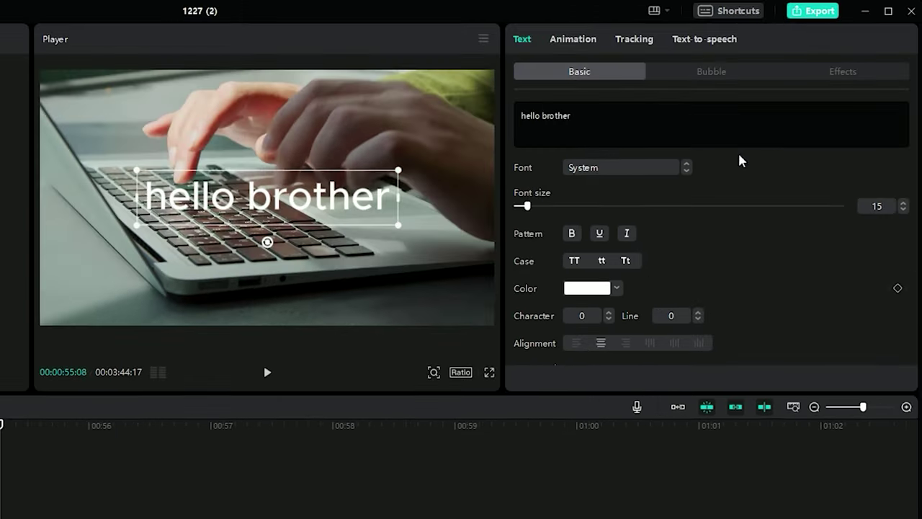
left_click(699, 44)
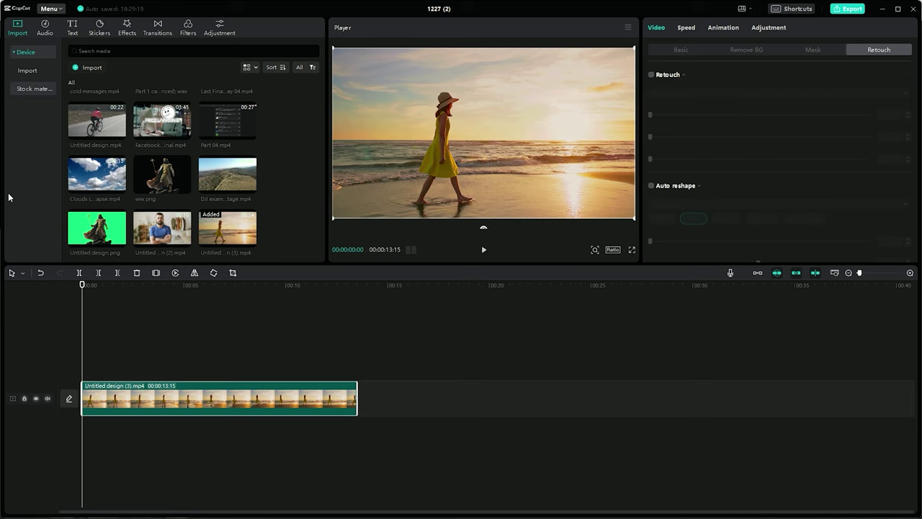
- Slow the beach walk clip to a 27-second duration, play it, and speed it up to a duration of 00:00:05:19
left_click(686, 27)
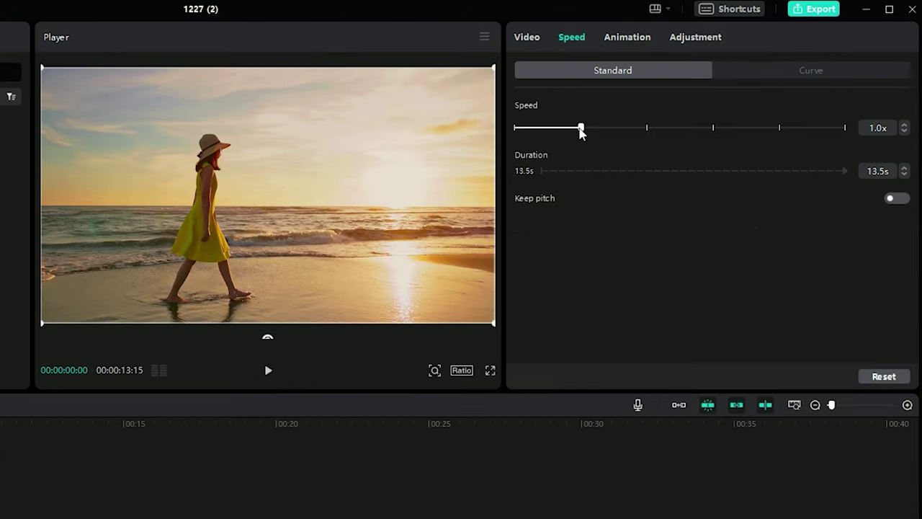
left_click_drag(660, 129, 545, 141)
key("space")
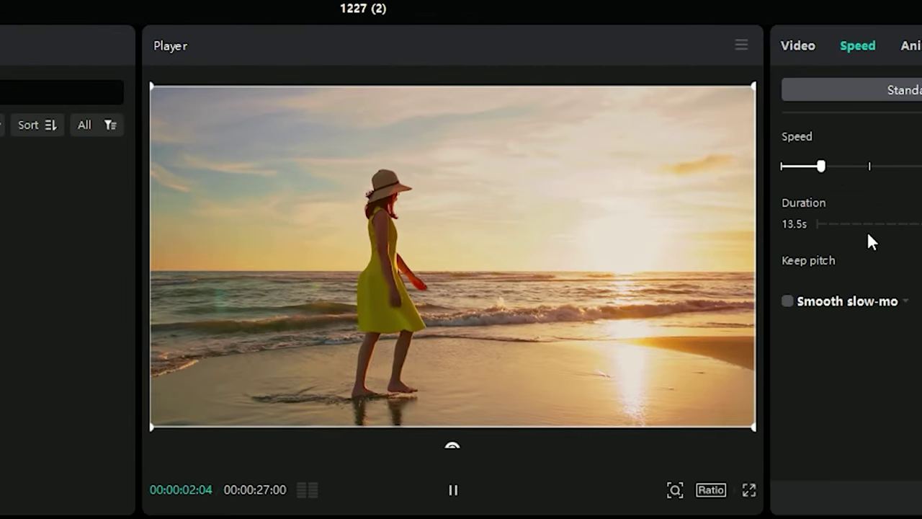
left_click_drag(822, 167, 918, 167)
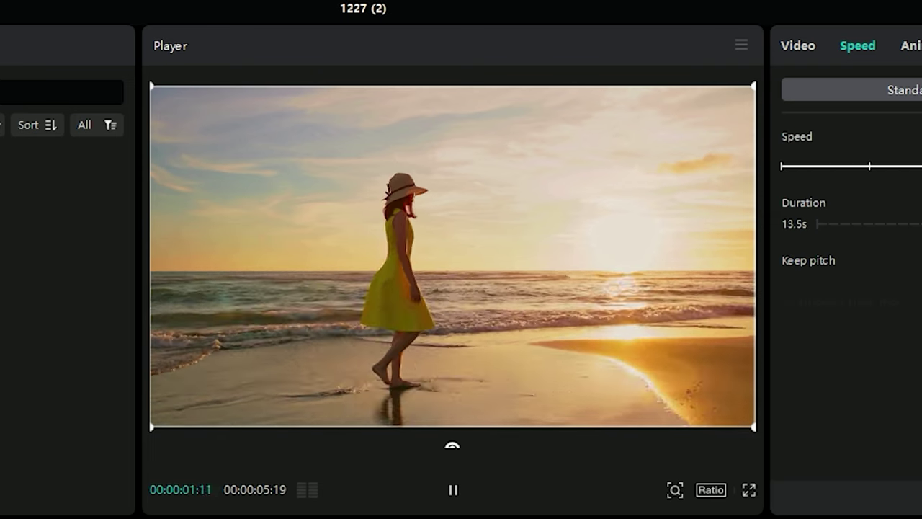
key("space")
left_click_drag(415, 211, 578, 220)
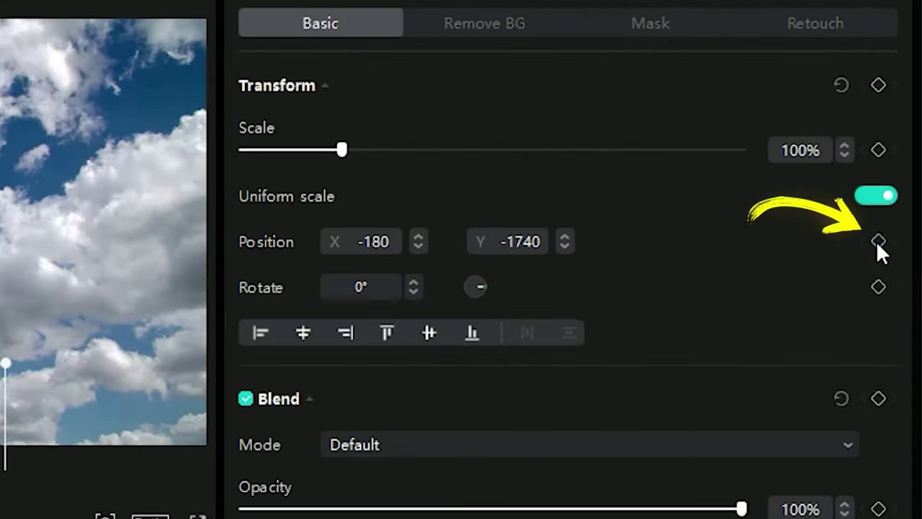
- Add a position keyframe to the clouds clip with X -180 and Y -1740, and play it back
left_click(904, 136)
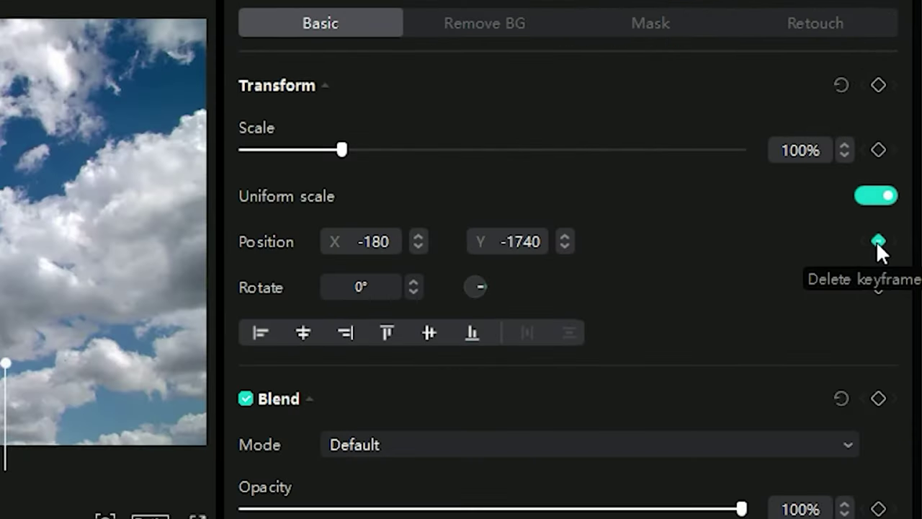
key("space")
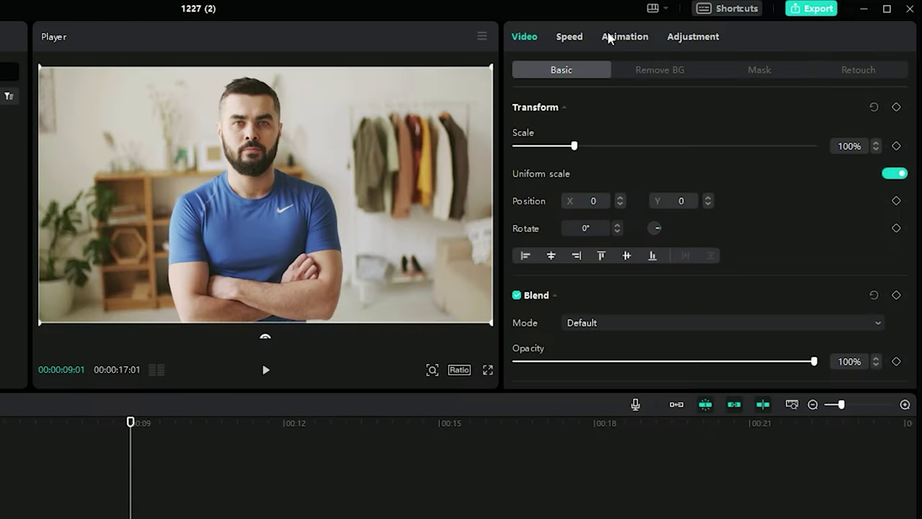
- Compare the In and Out animations for the clip of the man in blue, and apply the Slide Left In animation with a 1.3 s duration
left_click(609, 37)
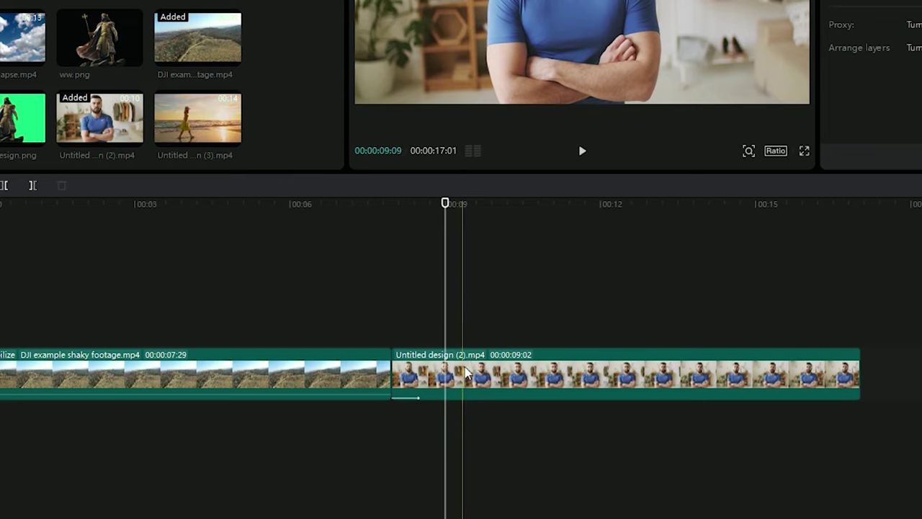
left_click(312, 518)
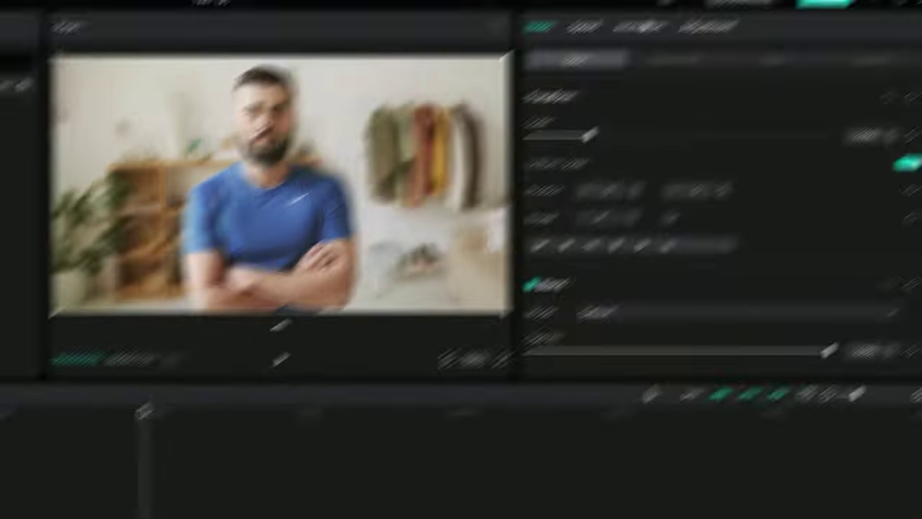
left_click(625, 37)
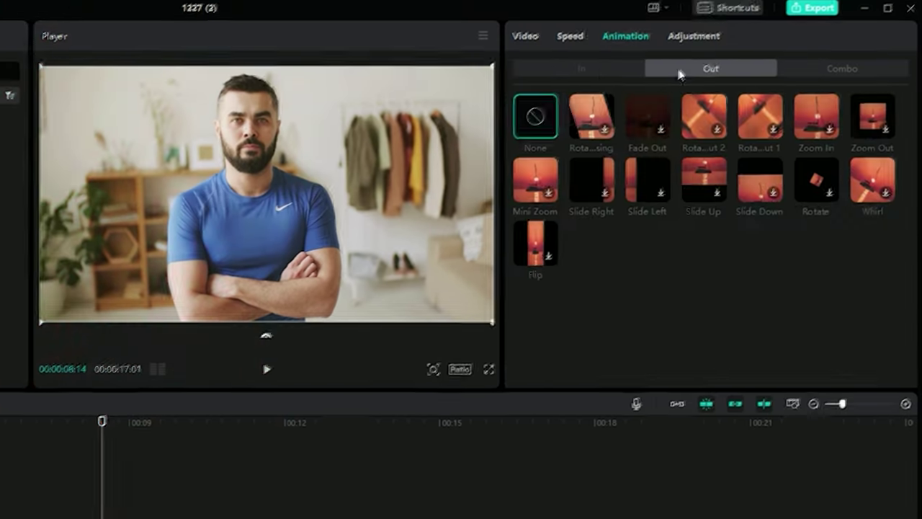
left_click(597, 70)
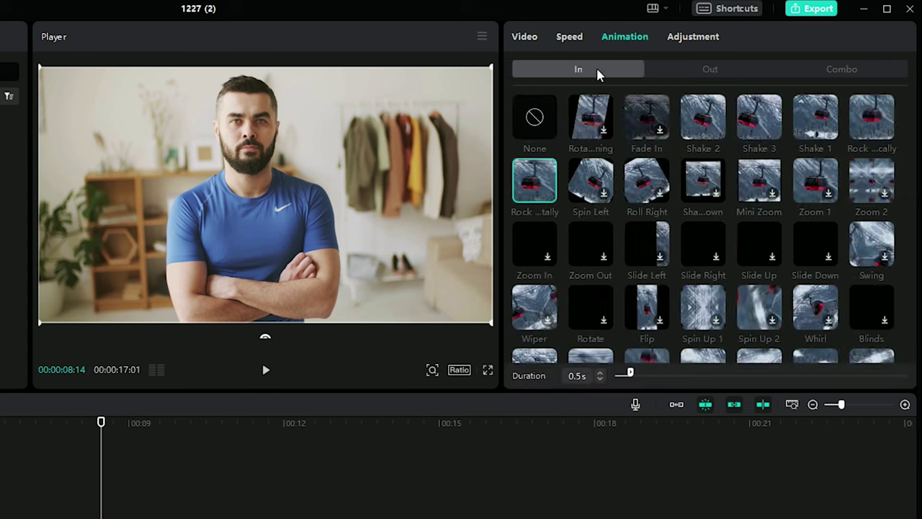
left_click(725, 69)
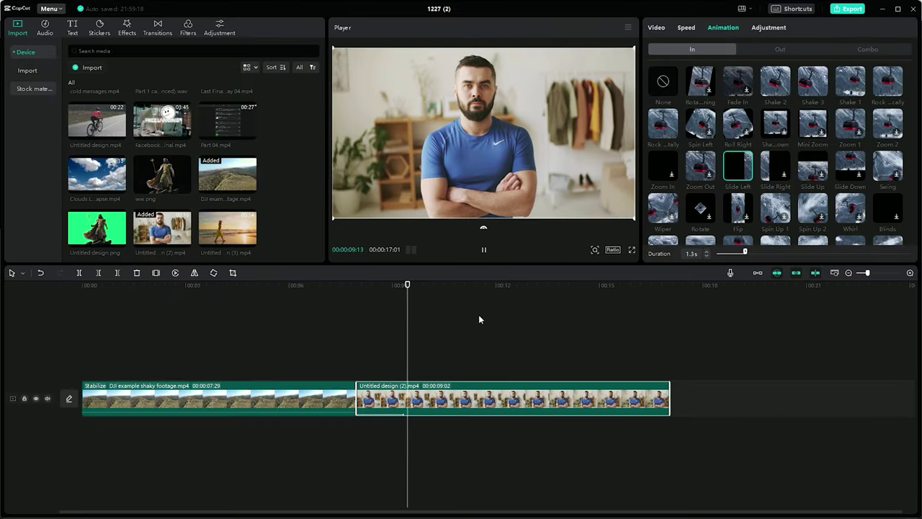
key("space")
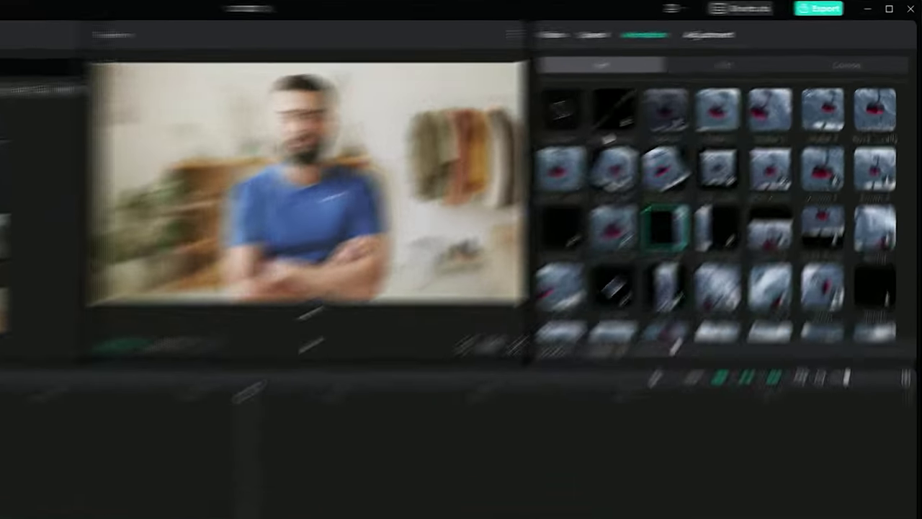
left_click(738, 167)
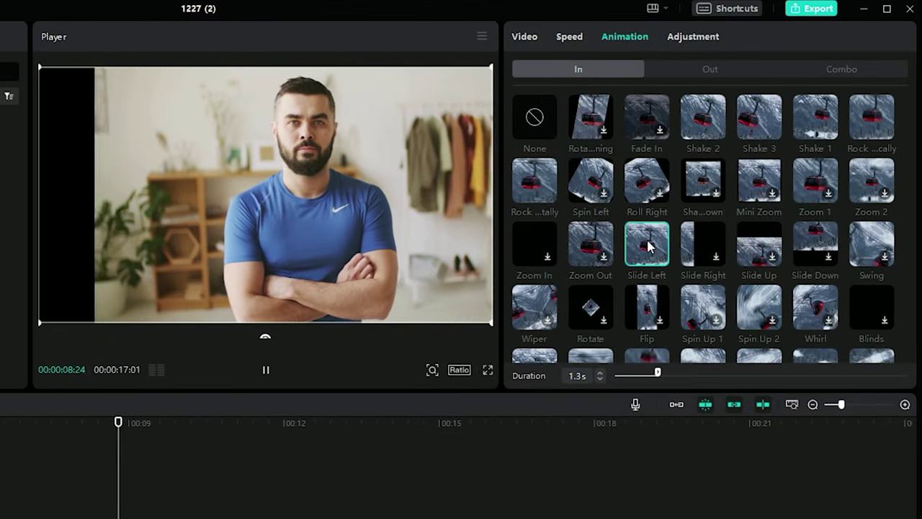
- Apply the Slide Left Out animation near the clip's end, and choose the stretch-and-distort Combo animation
left_click(528, 423)
left_click_drag(529, 423, 524, 408)
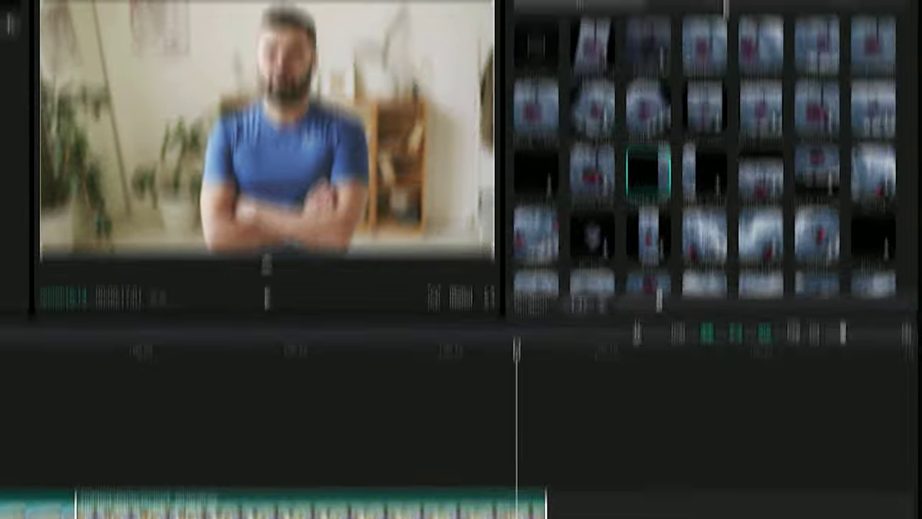
left_click(719, 72)
left_click(644, 194)
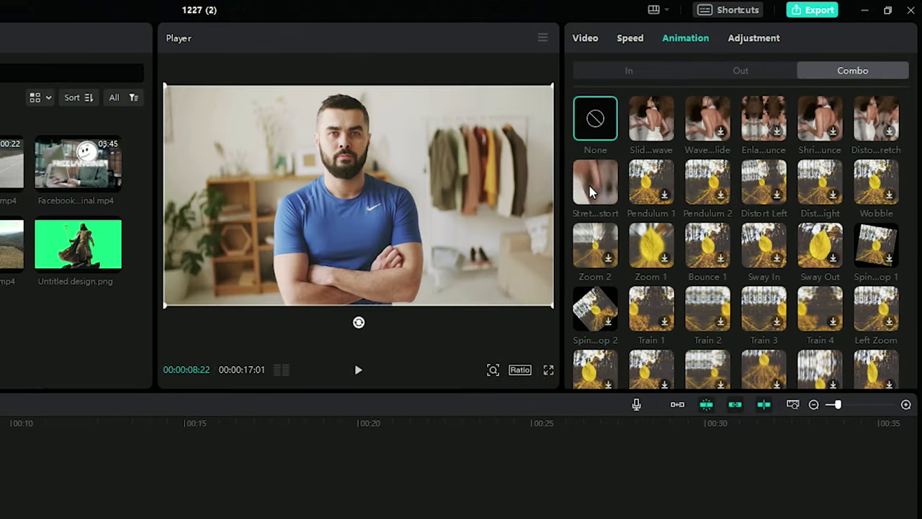
left_click(589, 186)
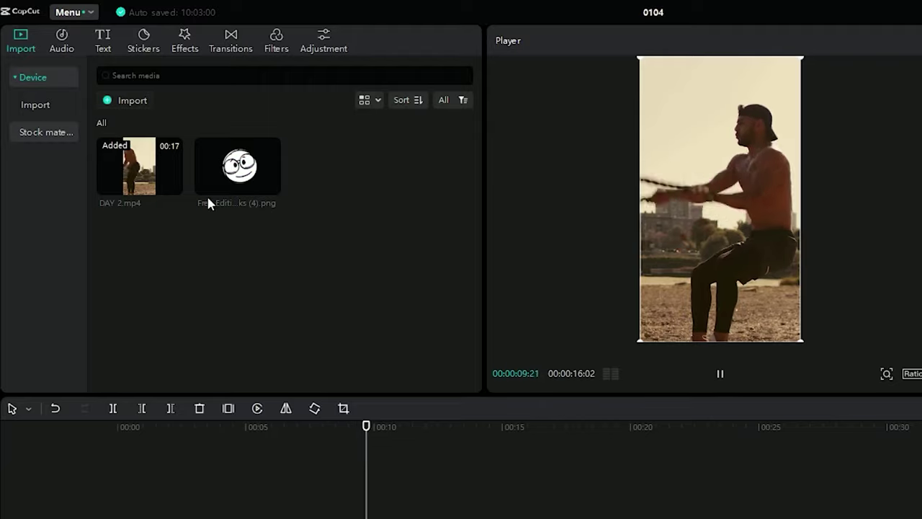
- Place Free Editing books (4).png on a track above DAY 2.mp4 and extend it to the video's full length
left_click_drag(216, 180, 403, 205)
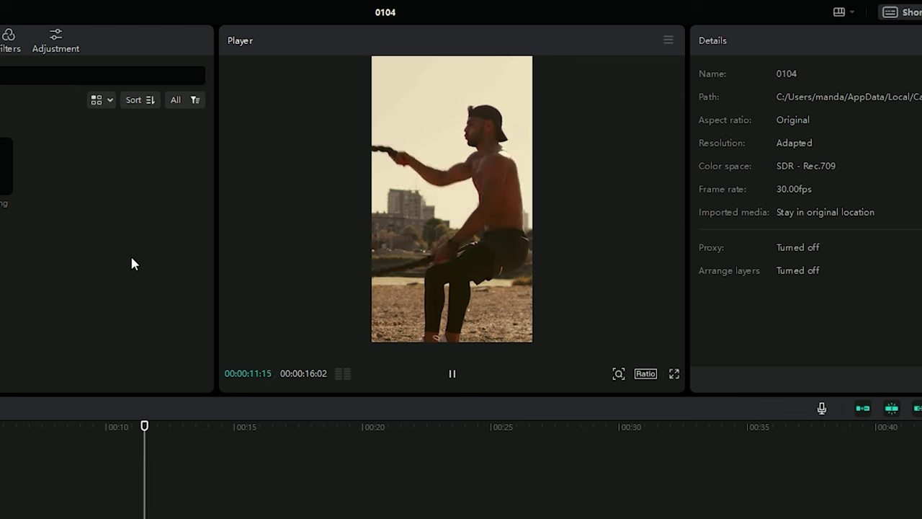
key("space")
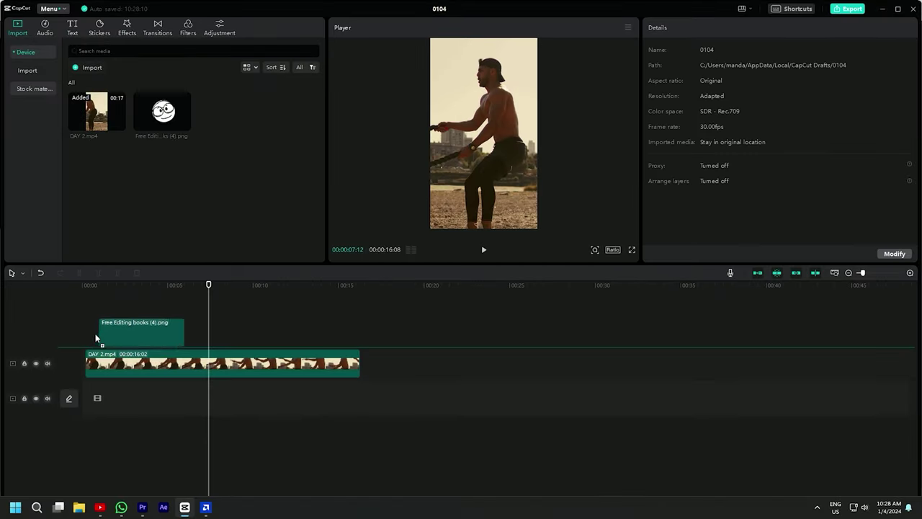
left_click_drag(102, 341, 90, 330)
left_click_drag(173, 324, 346, 324)
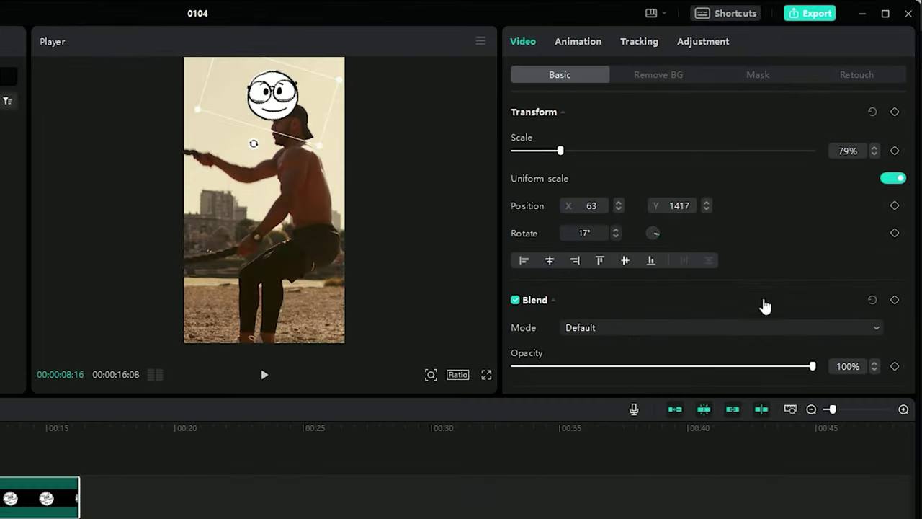
- Hide the cartoon face's track and start motion tracking on the man's head, with direction Both and Distance enabled
scroll(765, 307, "down", 5)
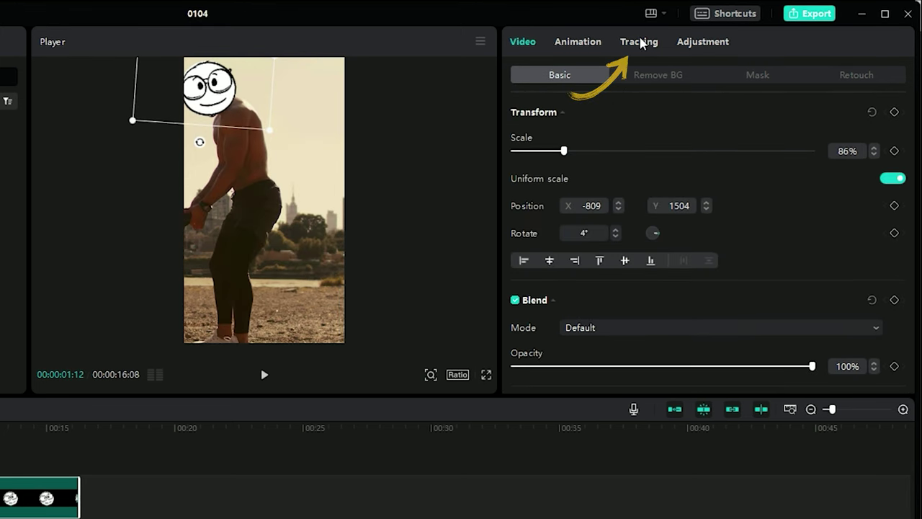
left_click(639, 42)
left_click(587, 122)
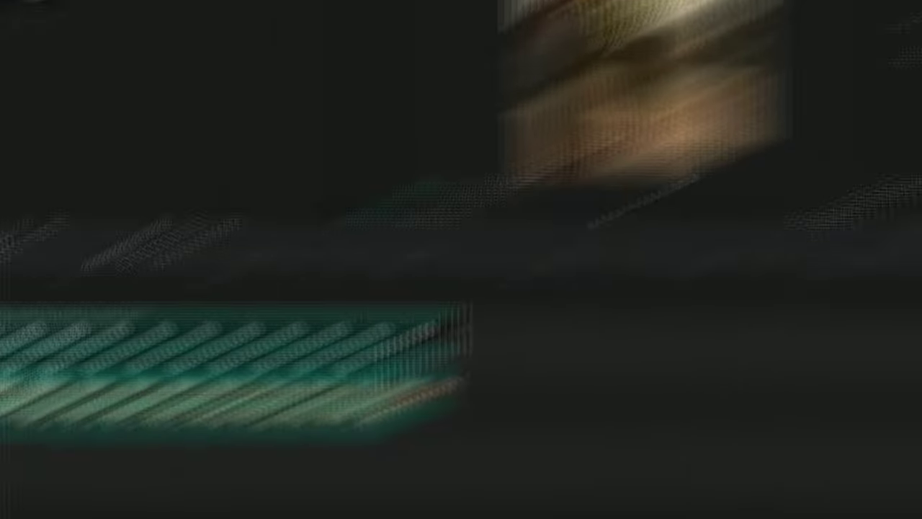
left_click(71, 219)
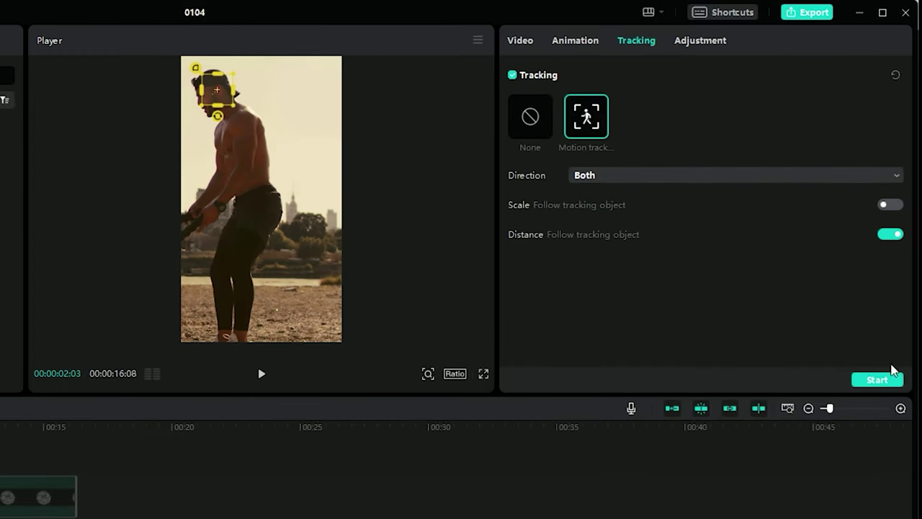
left_click(878, 380)
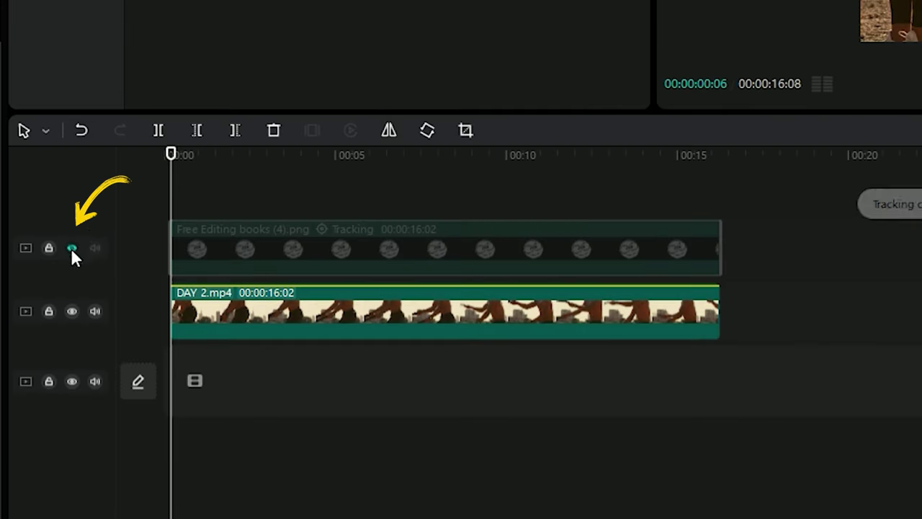
- Show the cartoon face's track again and play back the tracked result
left_click(72, 248)
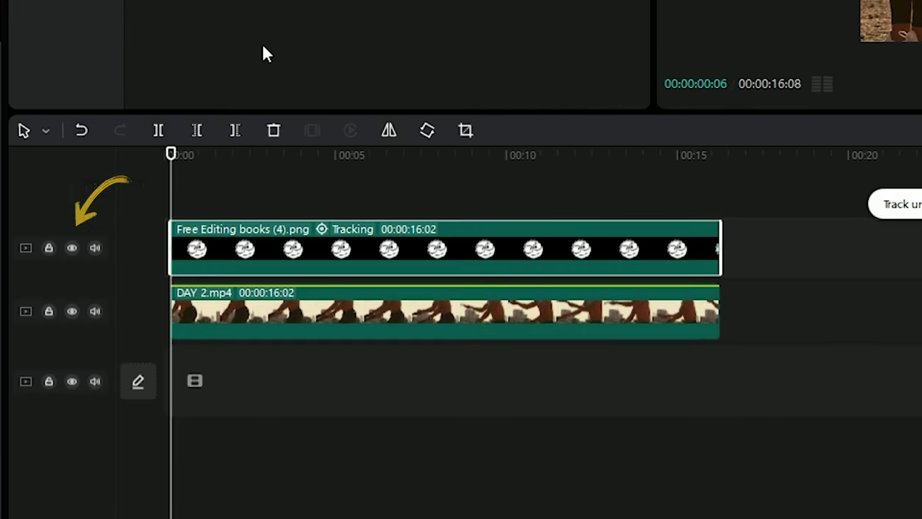
key("space")
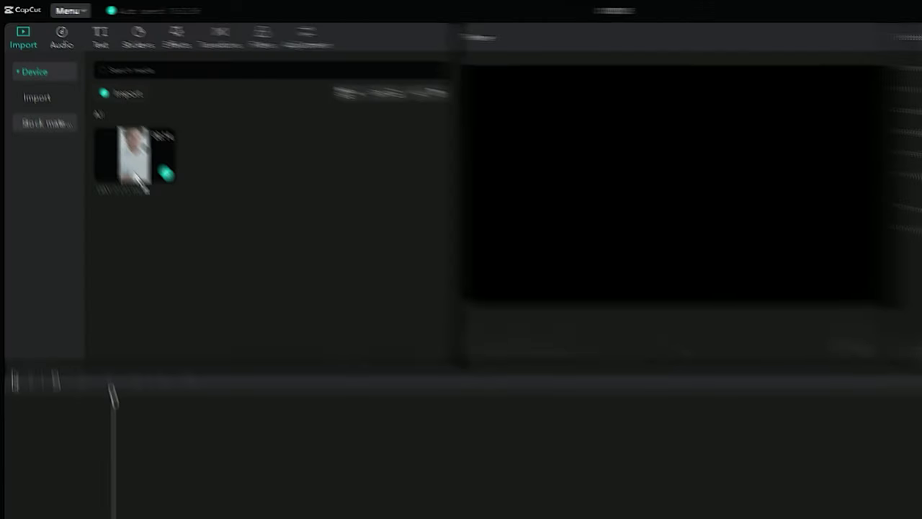
- Add the video of the smiling man in a white shirt to the timeline and open its Adjustment settings
left_click_drag(137, 166, 101, 400)
left_click(182, 402)
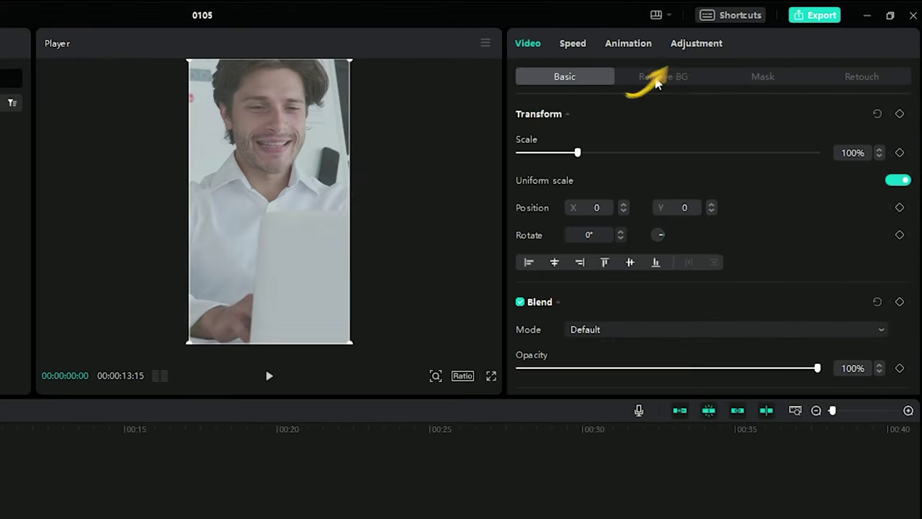
left_click(684, 45)
scroll(689, 158, "down", 3)
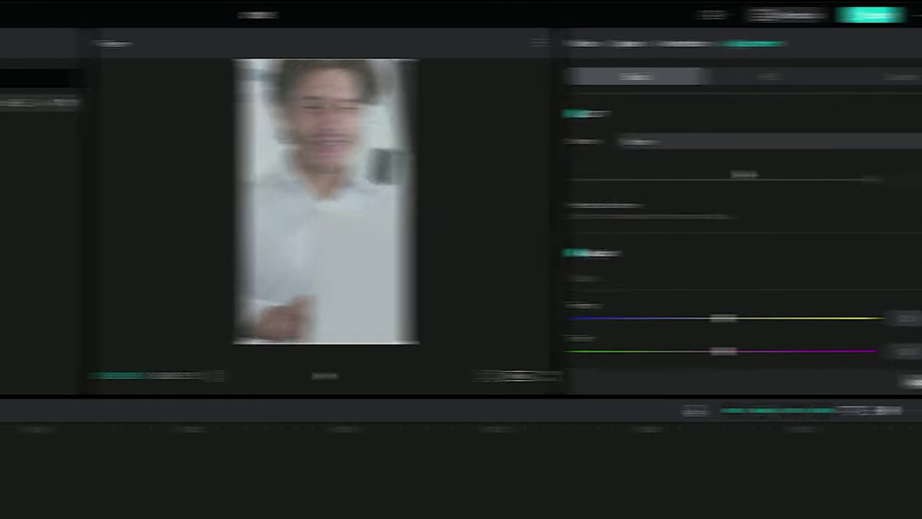